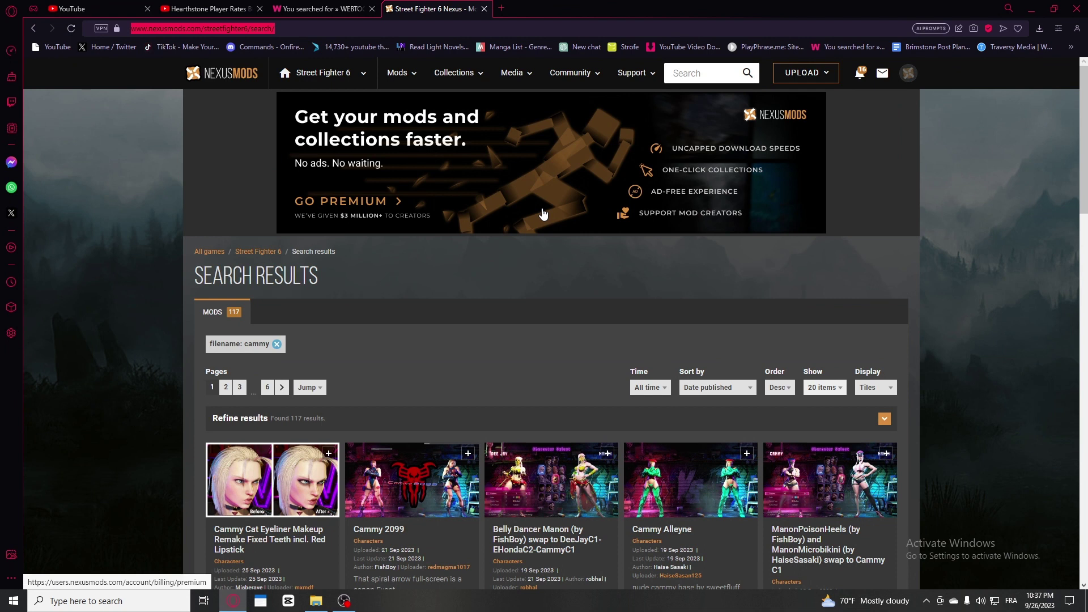
Browse the Cammy mod search results for Street Fighter 6 and check the game selection list.
scroll(542, 212, "down", 3)
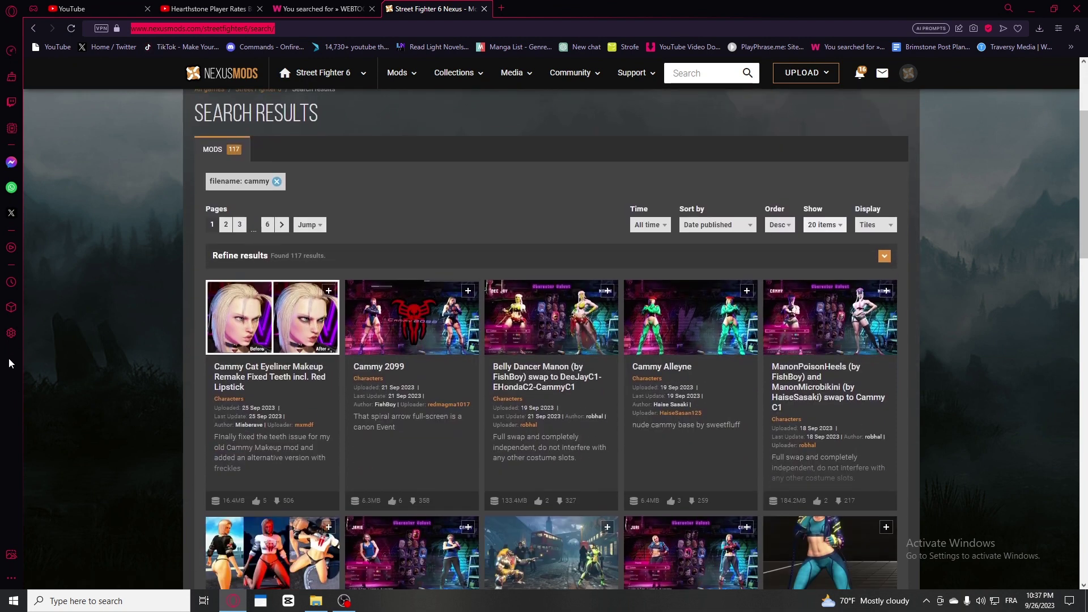
scroll(145, 385, "up", 3)
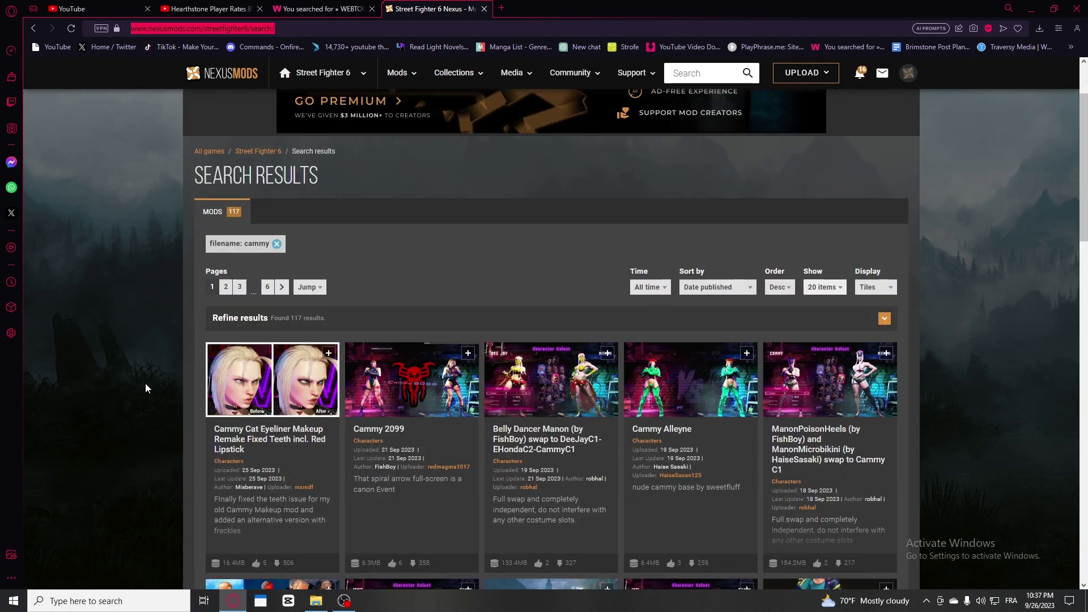
scroll(145, 383, "down", 4)
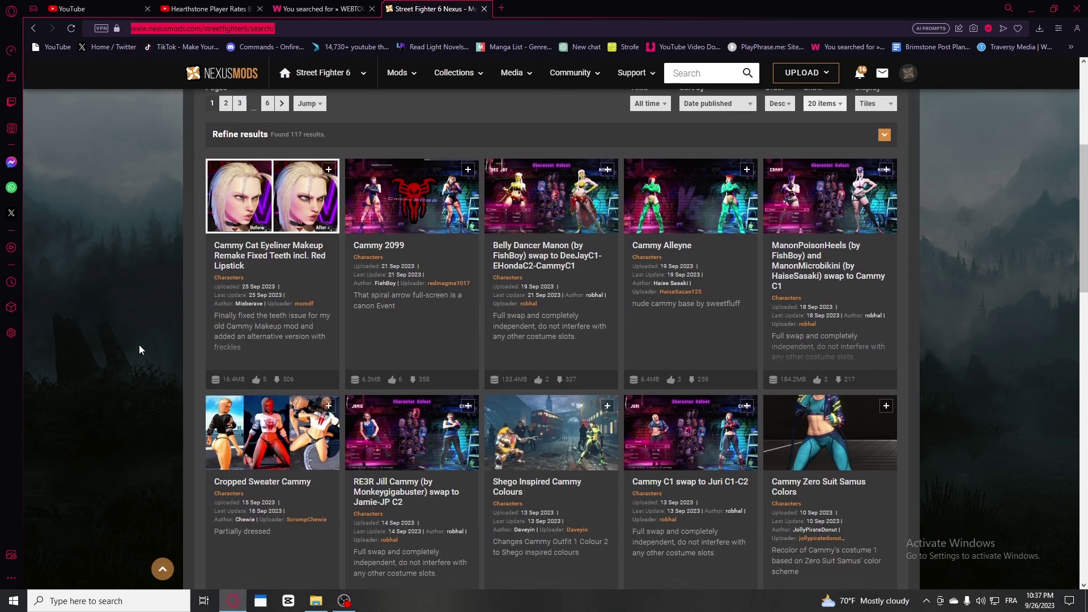
scroll(140, 350, "down", 6)
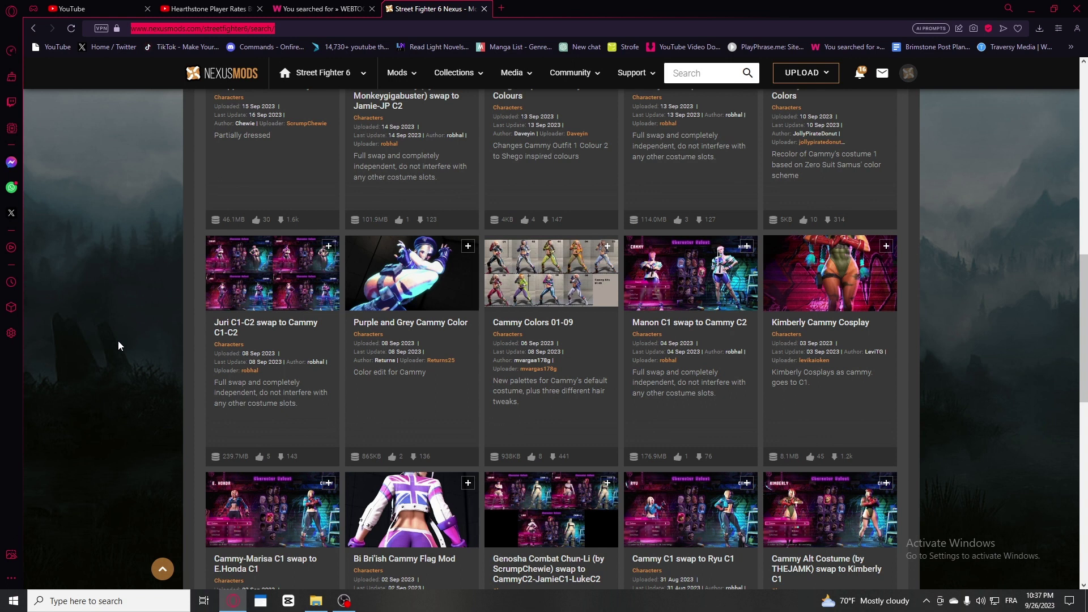
scroll(119, 341, "up", 1)
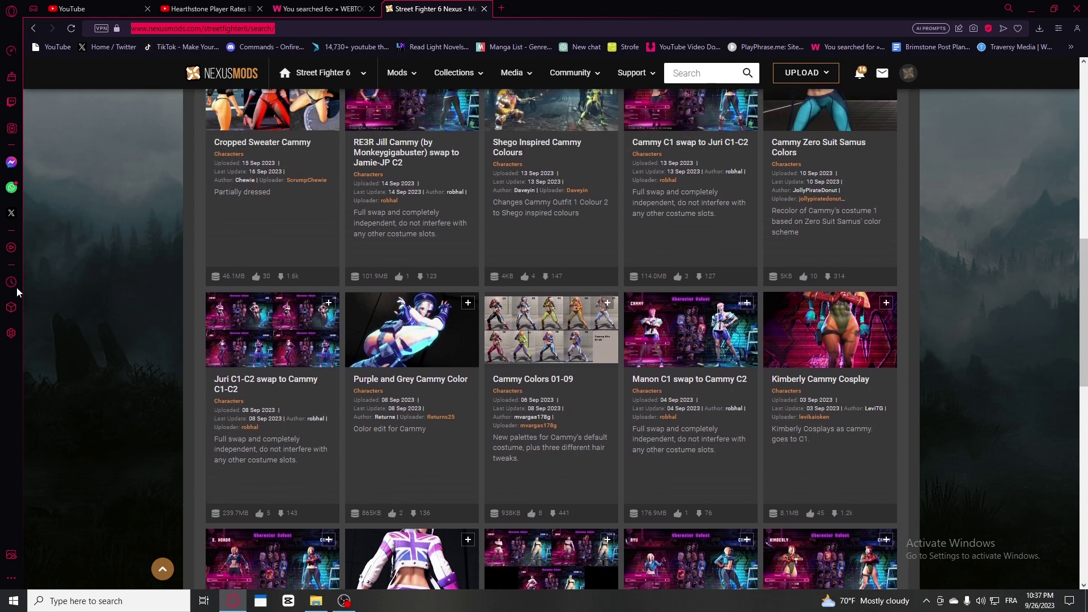
left_click(139, 206)
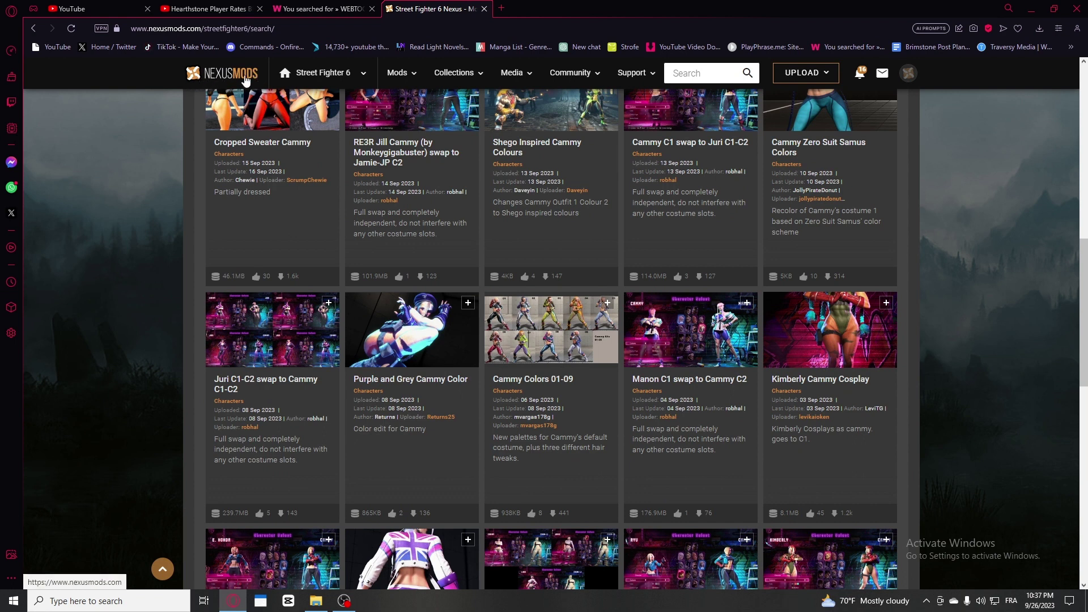
left_click(363, 72)
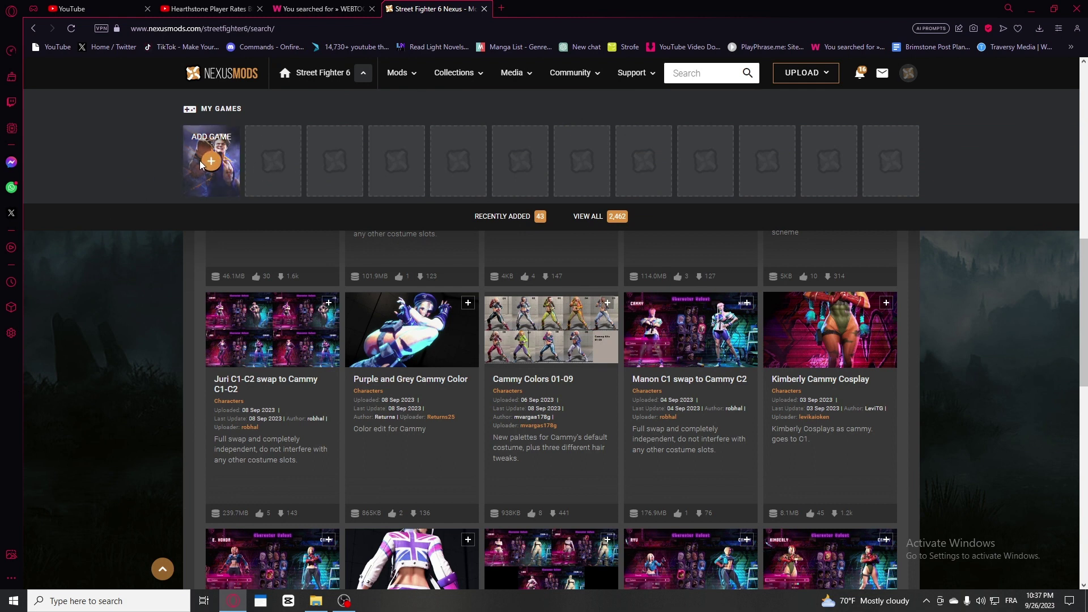
left_click(131, 272)
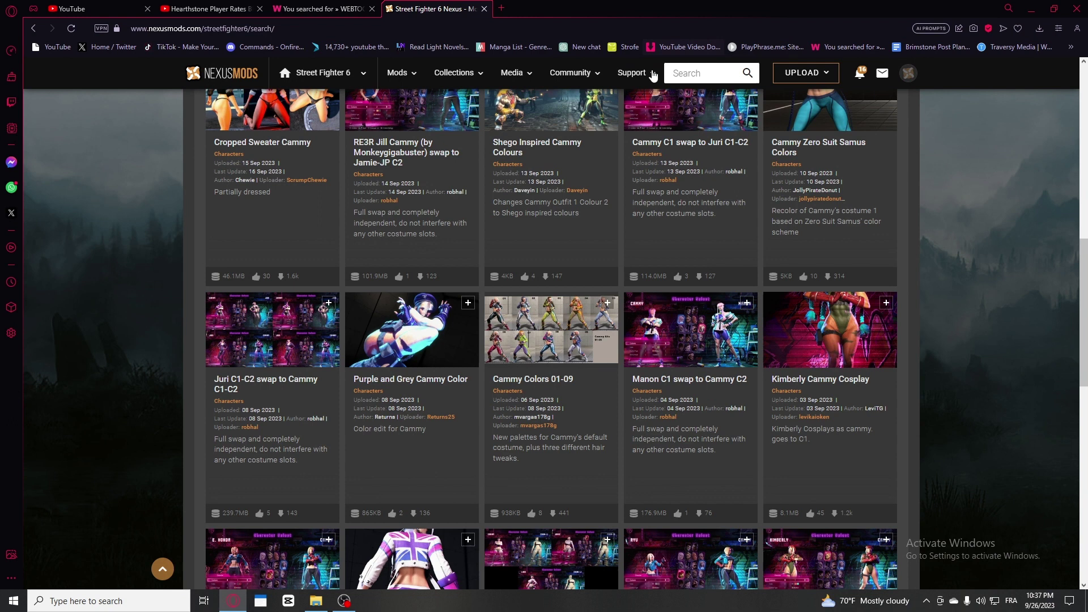
Run a quick mod search for "camm", then clear the search text and close the suggestions.
left_click(697, 74)
type("camm")
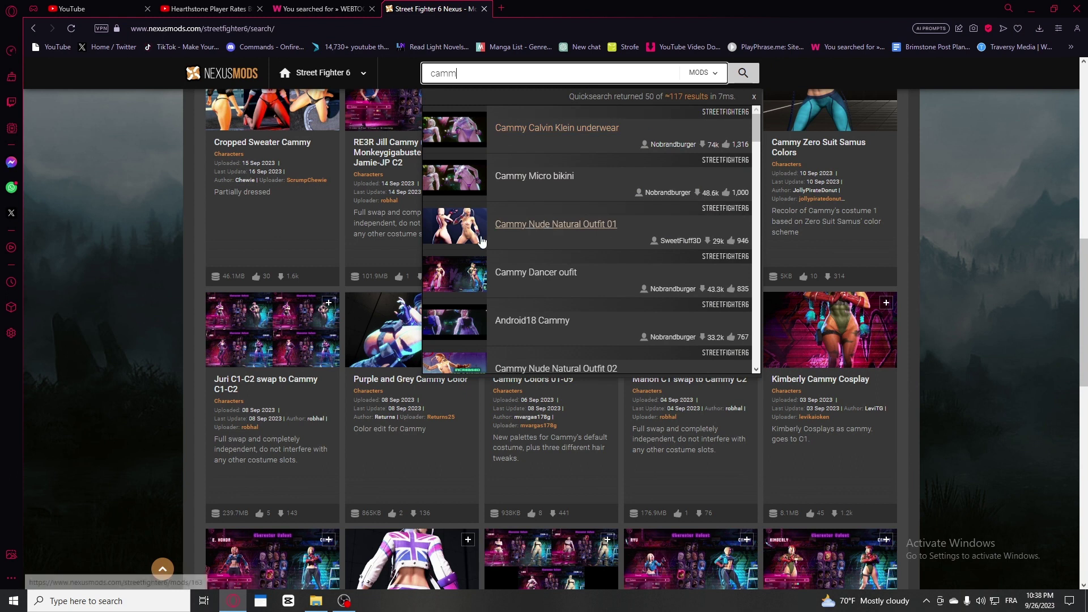
key("ctrl+a")
key("BackSpace")
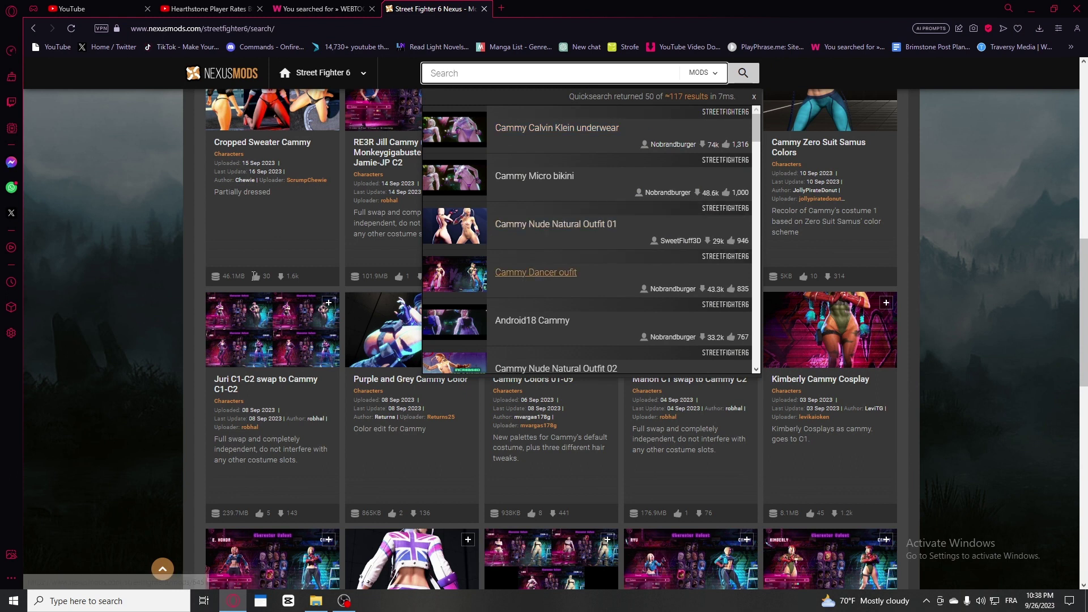
left_click(93, 279)
Look through the remaining Cammy mods on the first results page and return to its beginning.
scroll(554, 246, "down", 5)
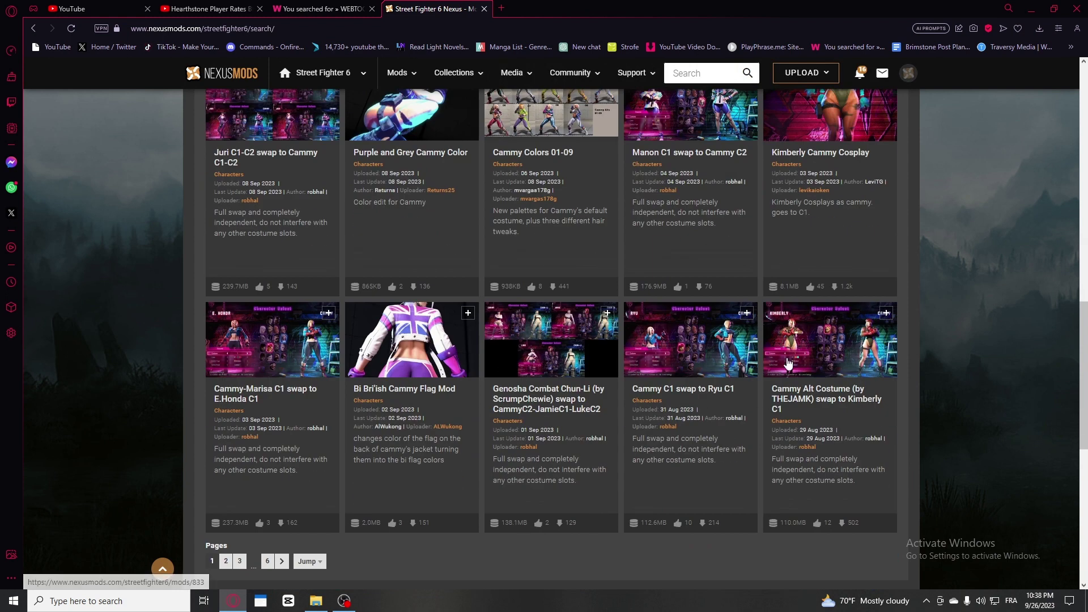
scroll(374, 435, "down", 2)
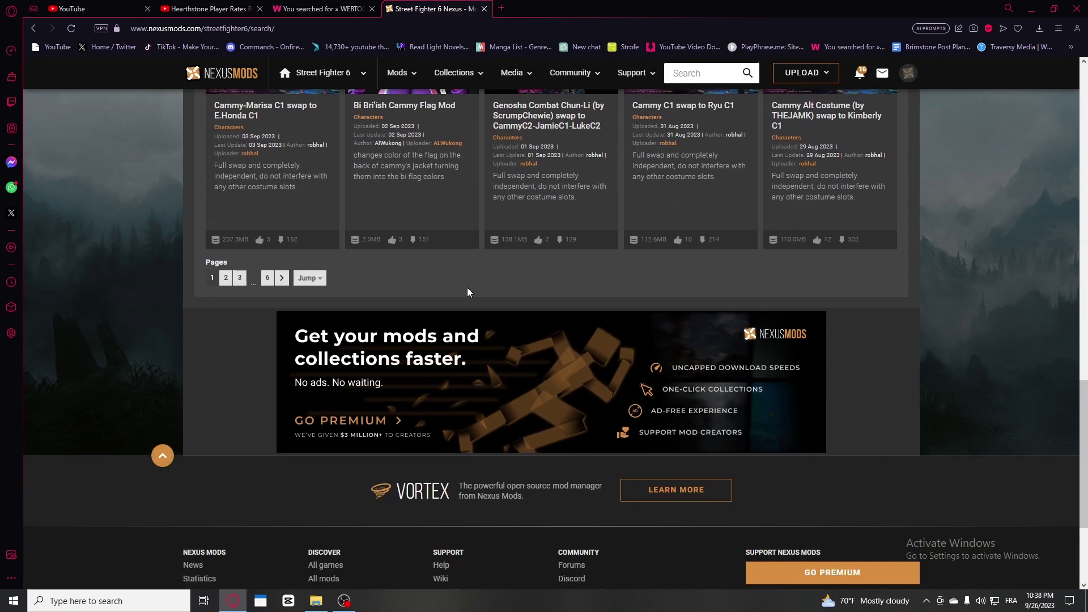
scroll(291, 305, "up", 7)
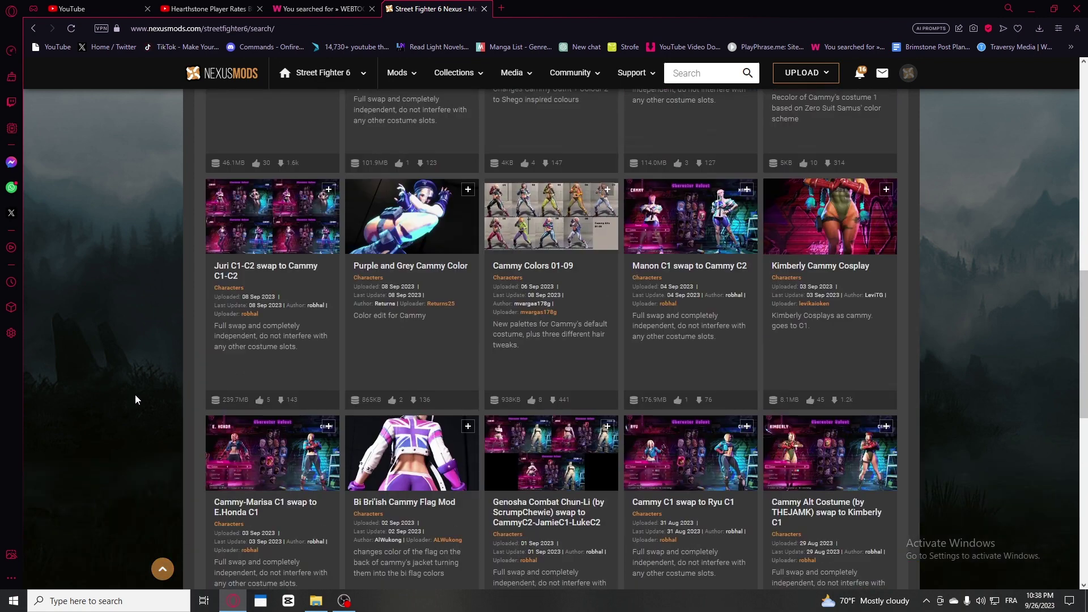
scroll(136, 395, "up", 4)
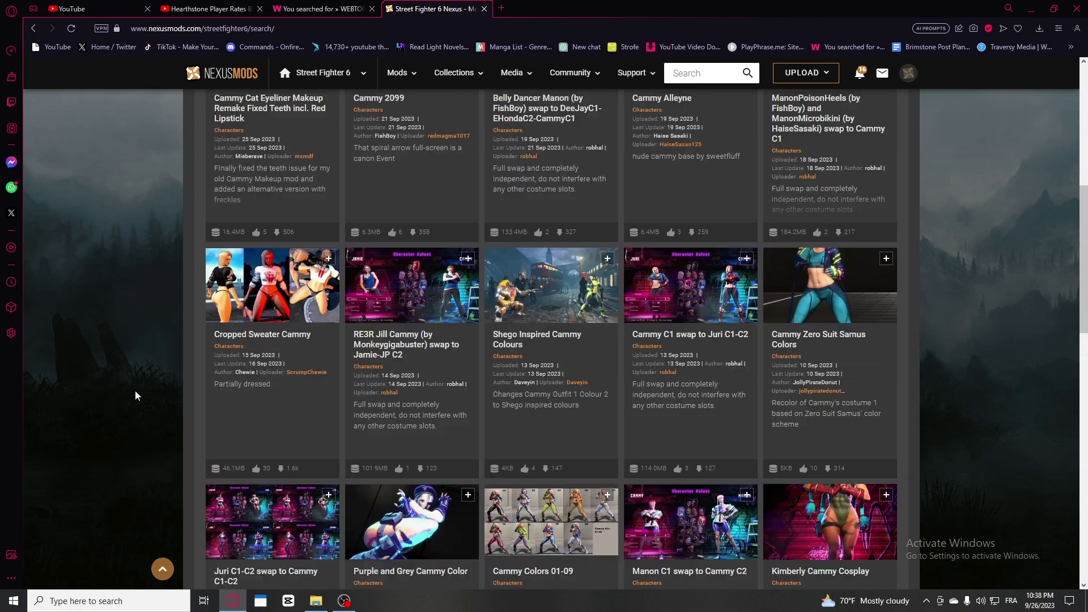
scroll(133, 390, "up", 8)
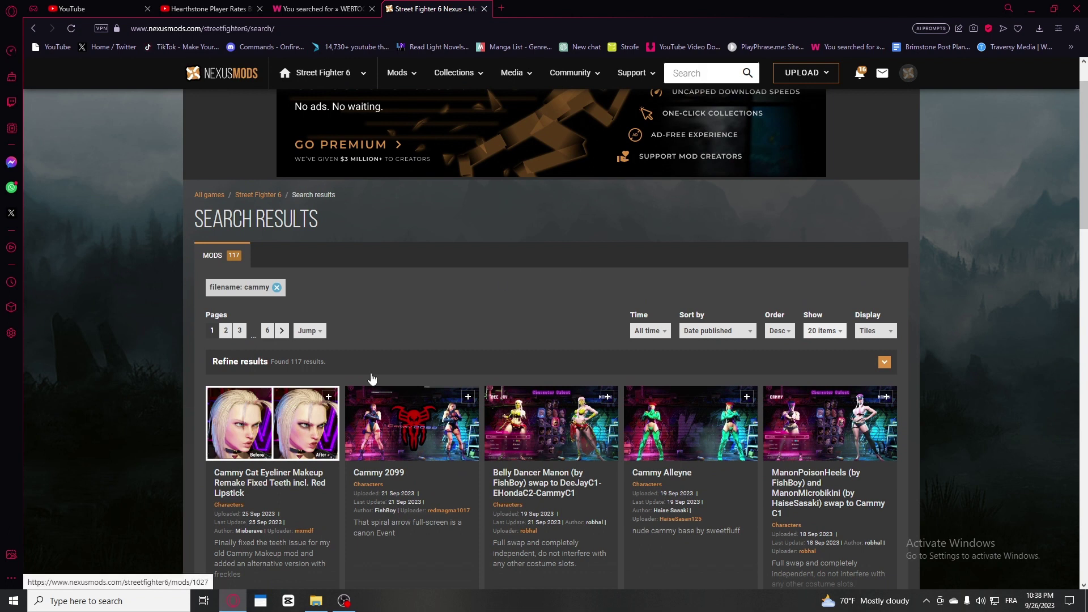
scroll(372, 380, "up", 1)
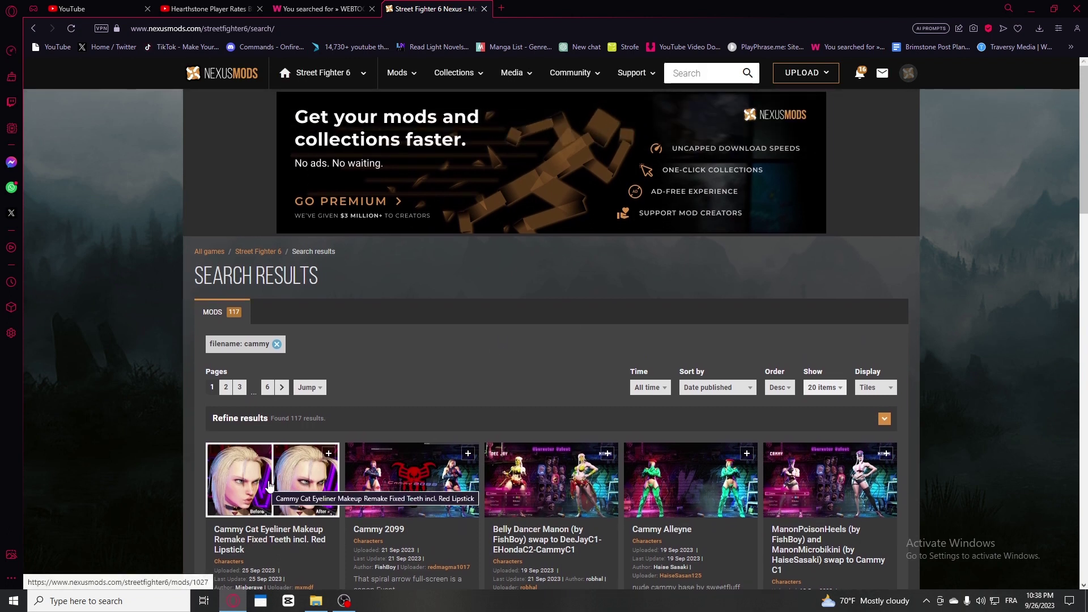
Search the Street Fighter 6 mods for "fl" and open the Fluffy Mod Manager page.
left_click(701, 74)
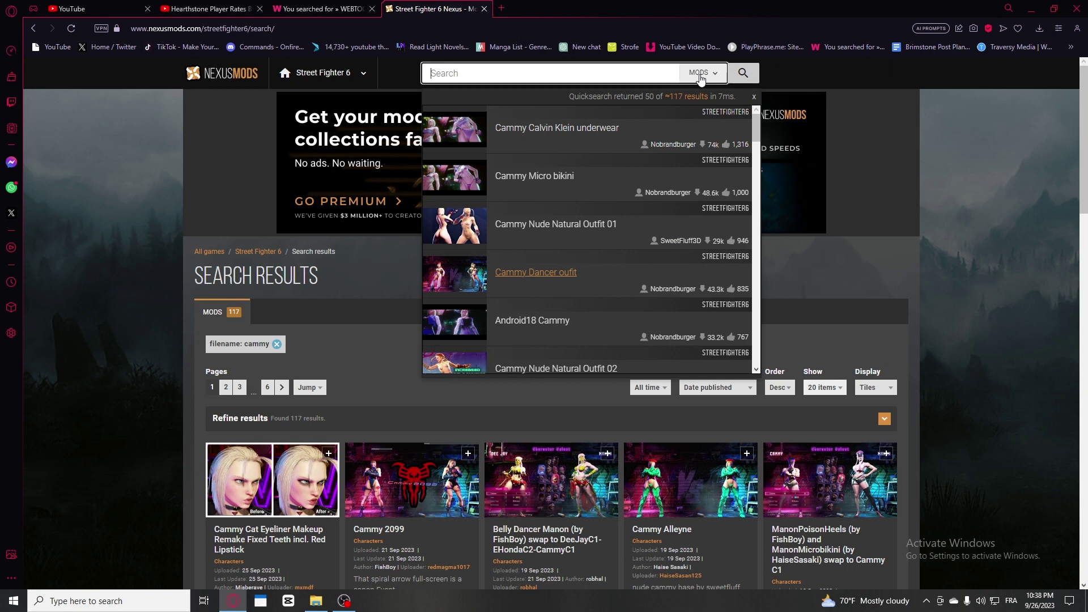
type("fl")
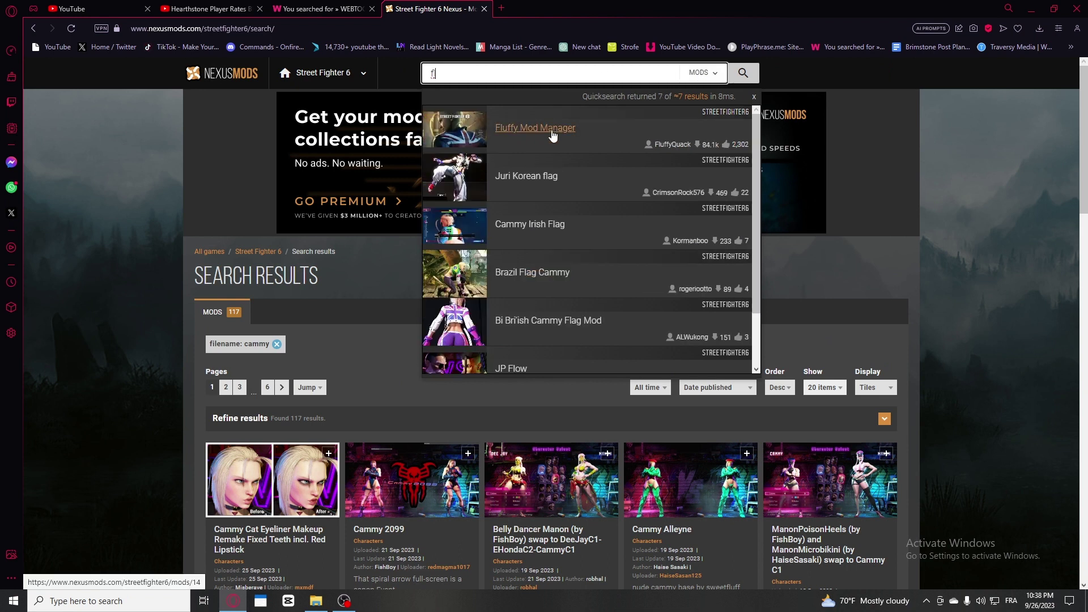
left_click(552, 136)
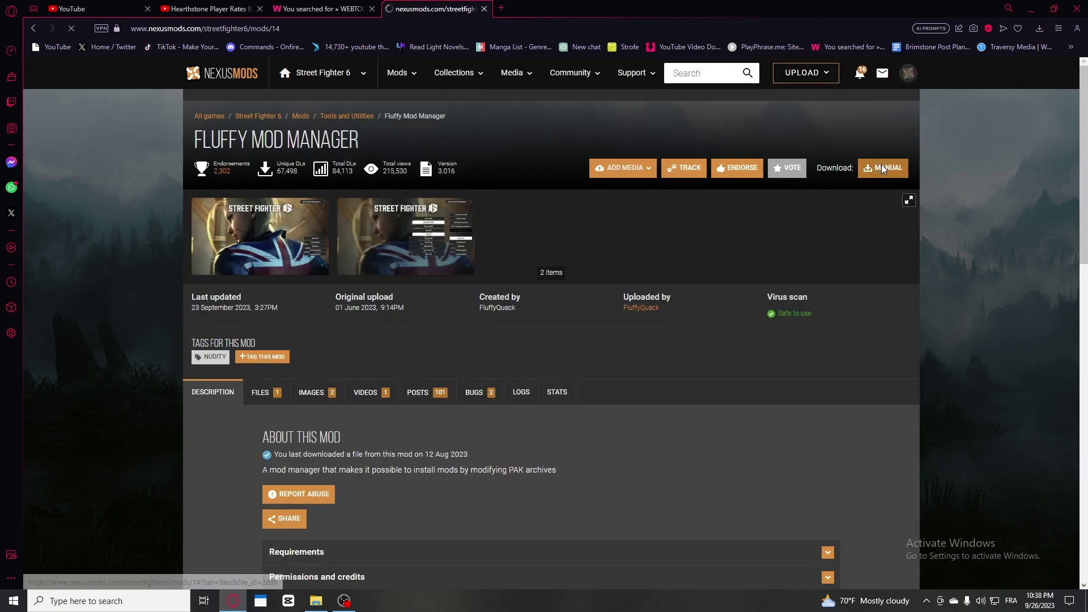
Start the manual download of Fluffy Mod Manager with the free slow download option.
left_click(882, 168)
scroll(508, 352, "up", 3)
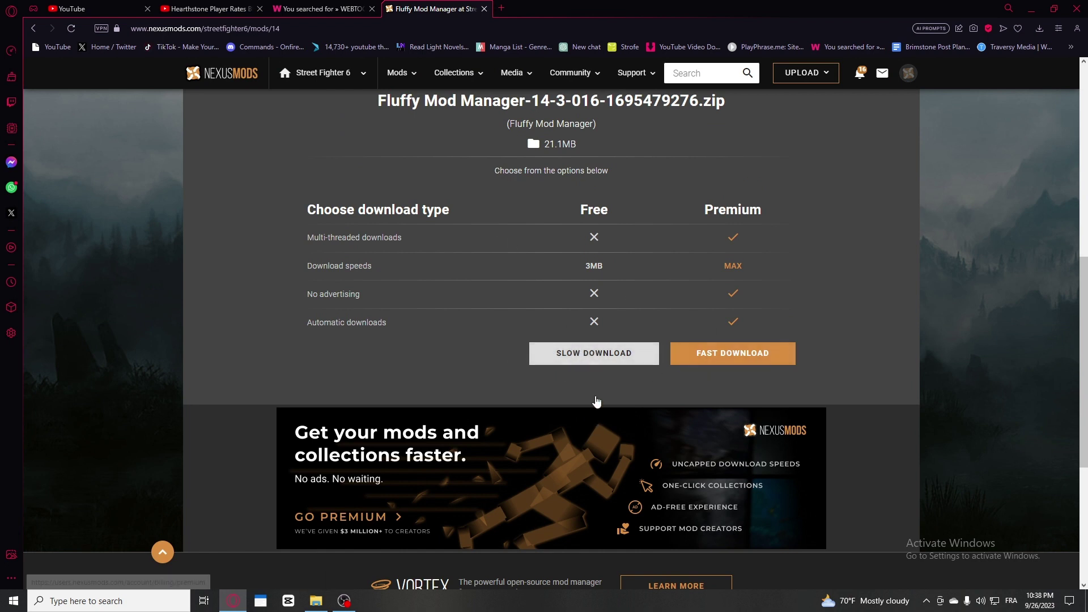
left_click(568, 357)
Choose the manual download of the Cammy 2099 mod.
scroll(557, 312, "up", 6)
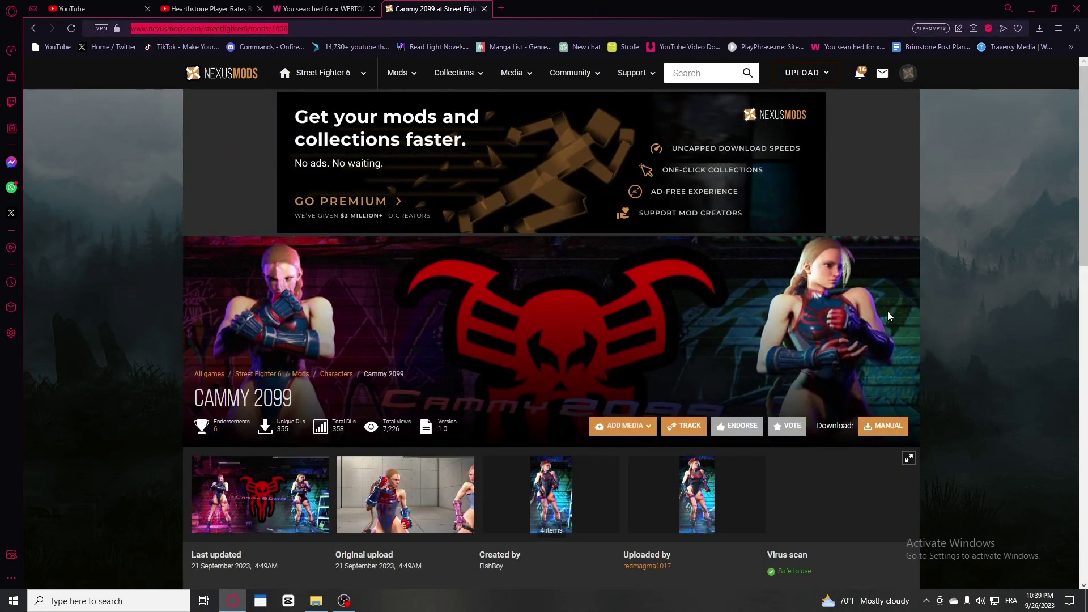
left_click(884, 429)
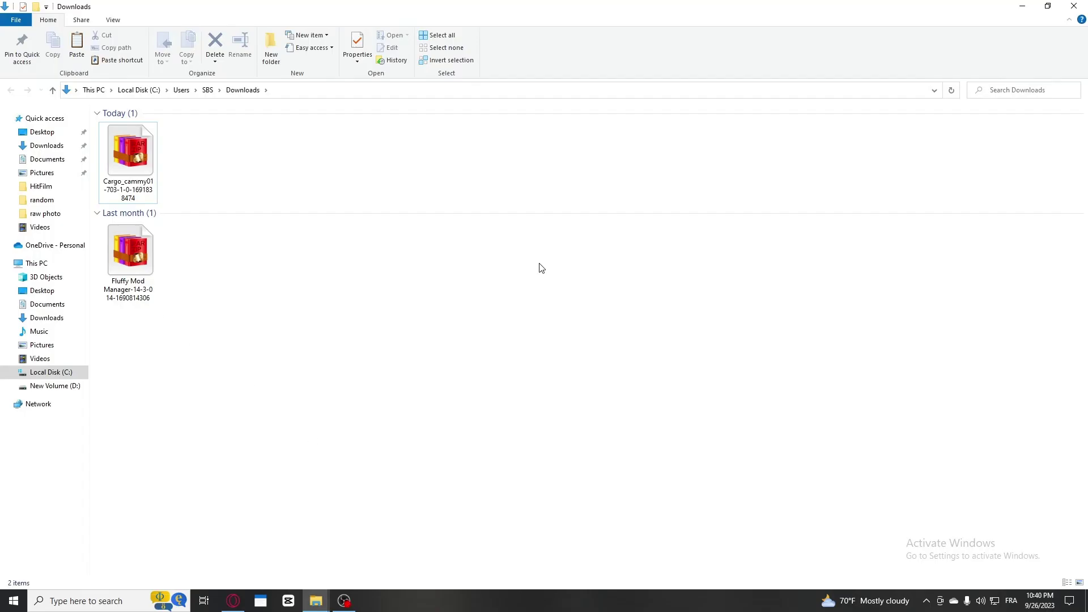
View the contents of the Fluffy Mod Manager archive in the Downloads folder, close it and select the Cargo_cammy01 archive.
left_click(142, 272)
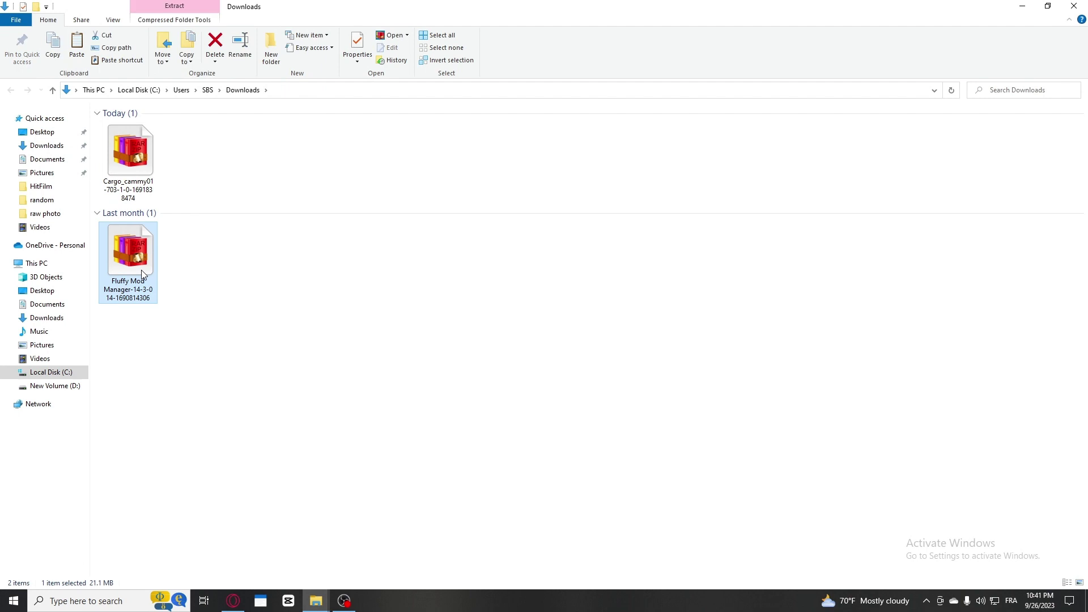
double_click(141, 261)
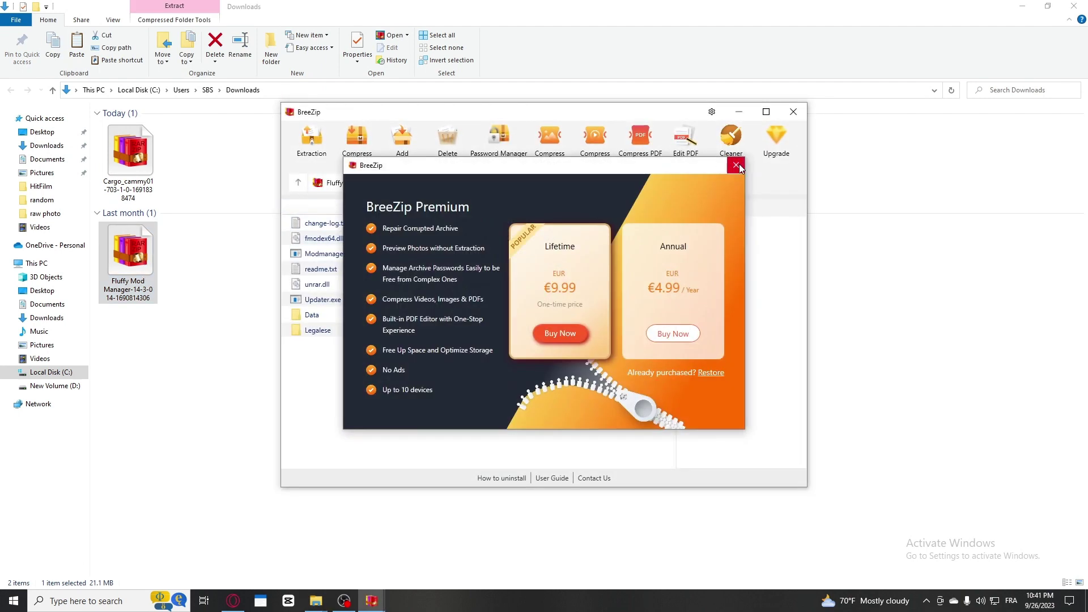
left_click(737, 166)
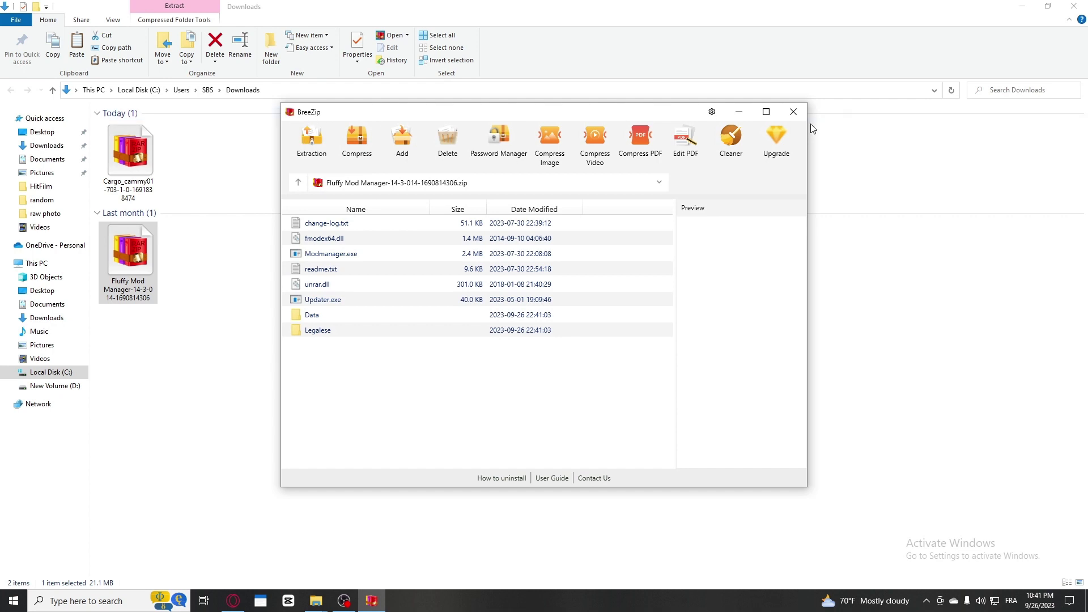
left_click(793, 112)
left_click(129, 159)
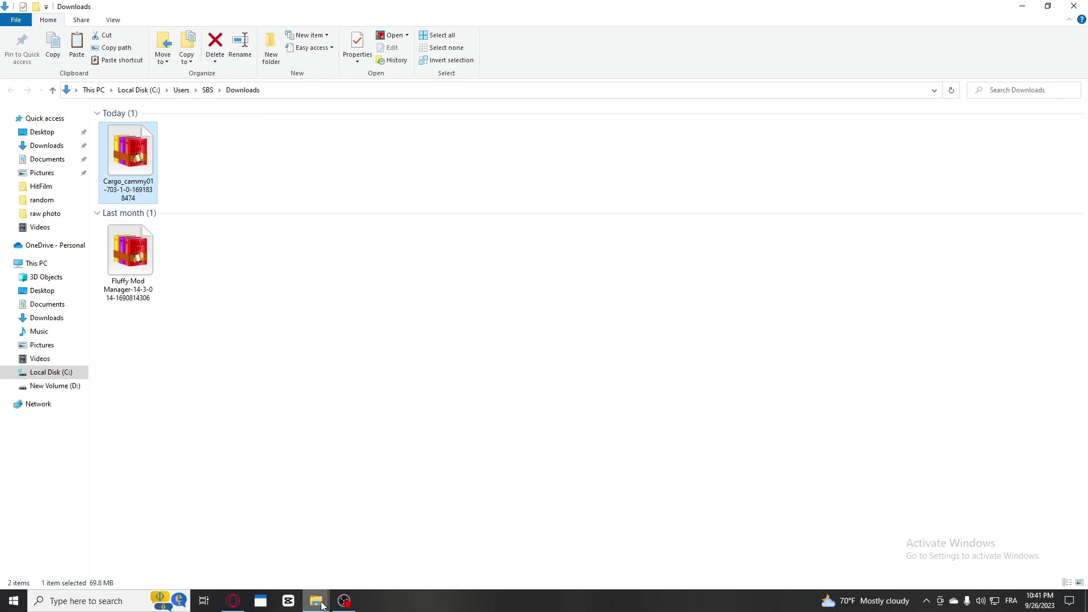
Close the open File Explorer windows to get back to the desktop.
mouse_move(322, 604)
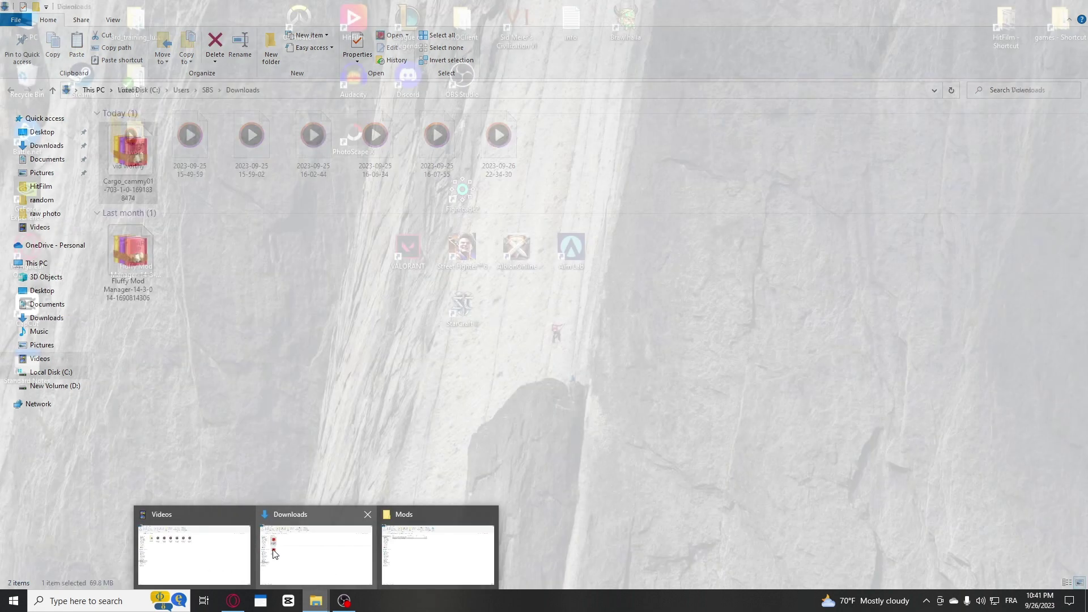
middle_click(274, 554)
middle_click(218, 547)
left_click(326, 553)
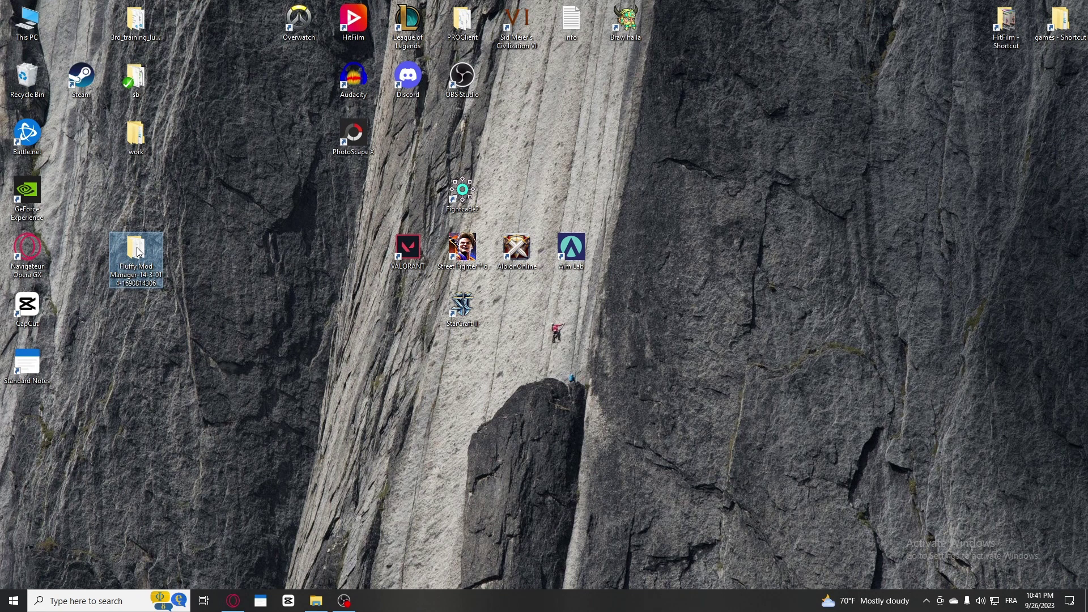
Open the extracted Fluffy Mod Manager folder from the desktop and maximize its window.
double_click(139, 251)
double_click(415, 164)
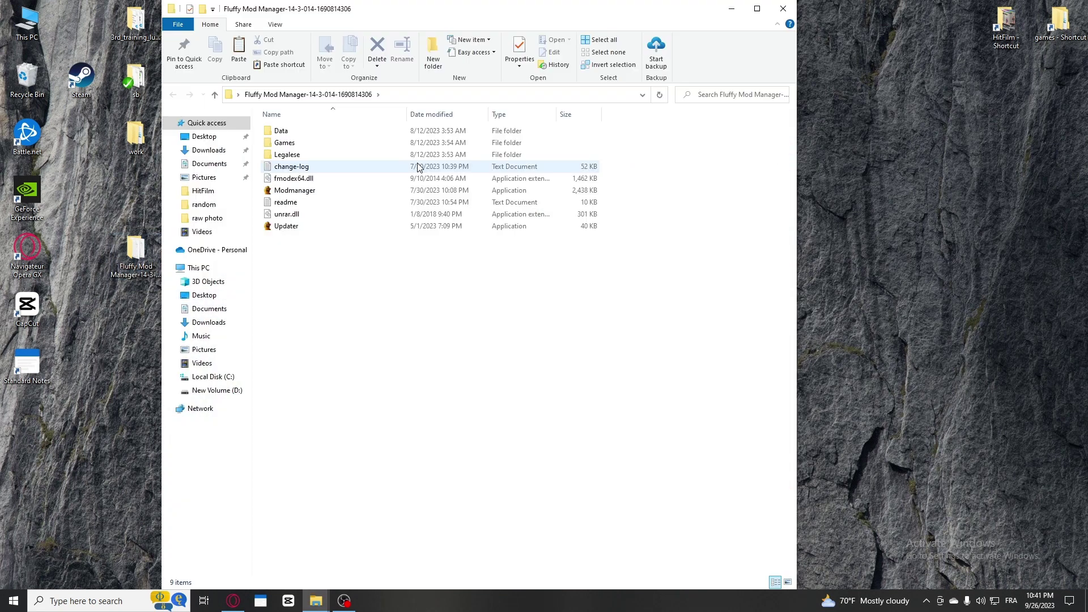
left_click(757, 8)
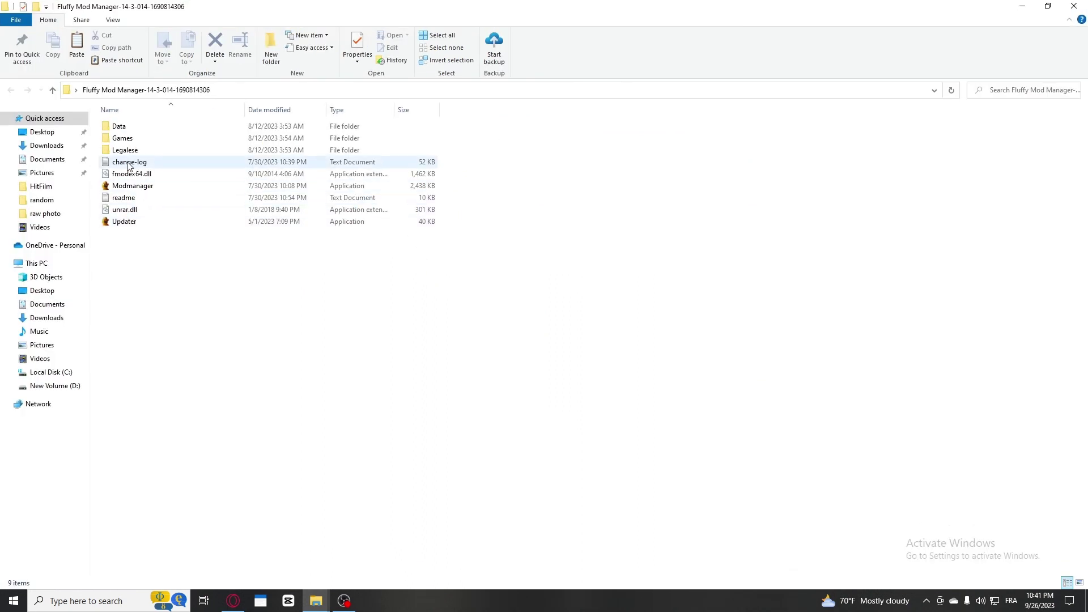
Open the Games > SF6 > Mods folder inside the Fluffy Mod Manager folder to view its mod archives.
double_click(132, 140)
double_click(118, 127)
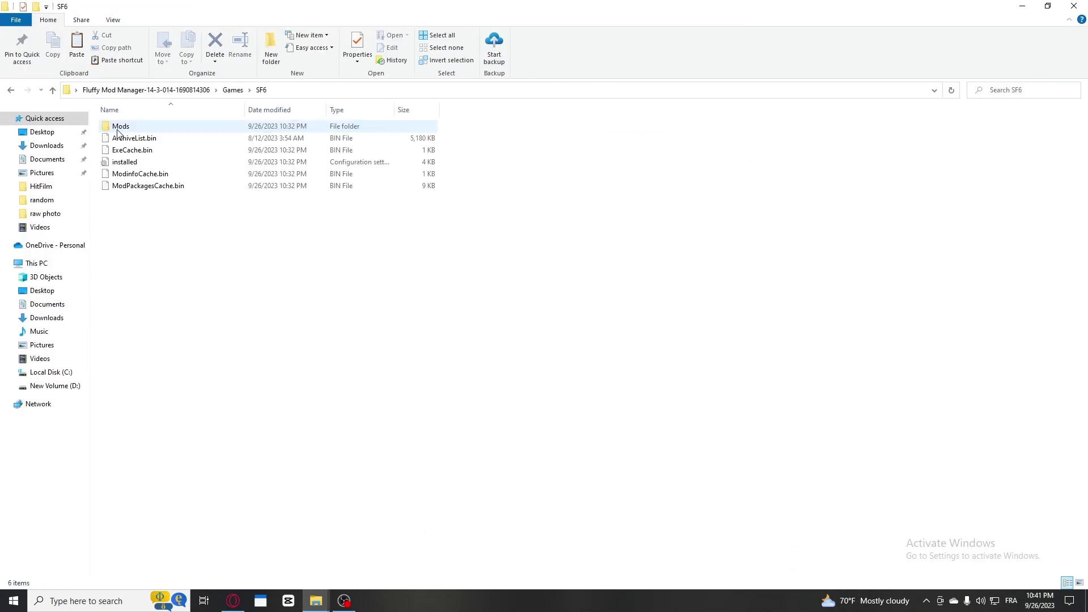
left_click(125, 128)
double_click(125, 128)
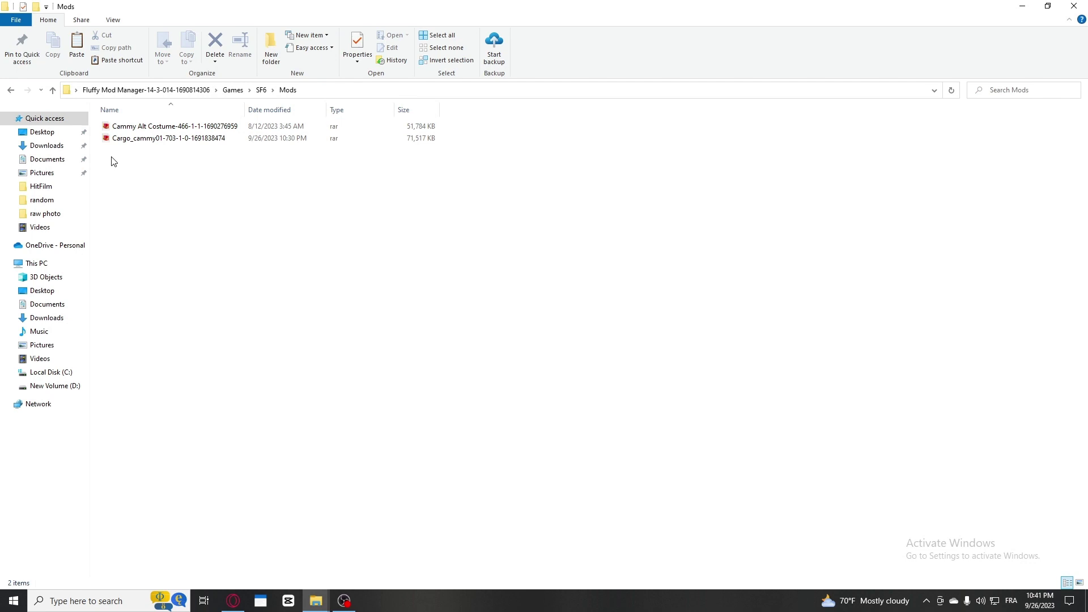
Launch Modmanager from the main Fluffy Mod Manager folder and open its Cammy character mods.
left_click(11, 90)
left_click(11, 91)
left_click(12, 91)
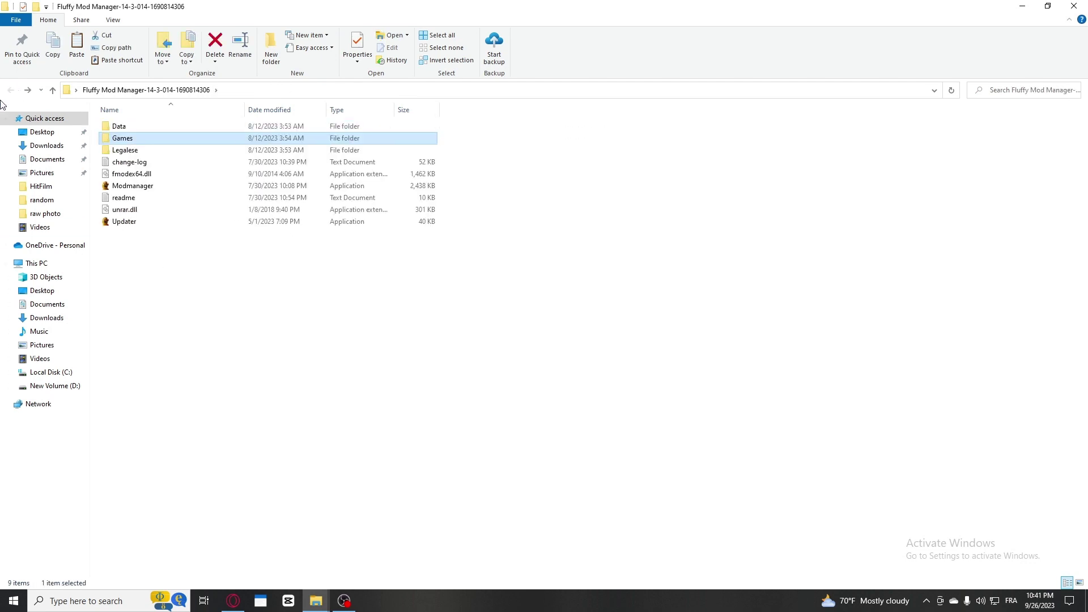
double_click(150, 186)
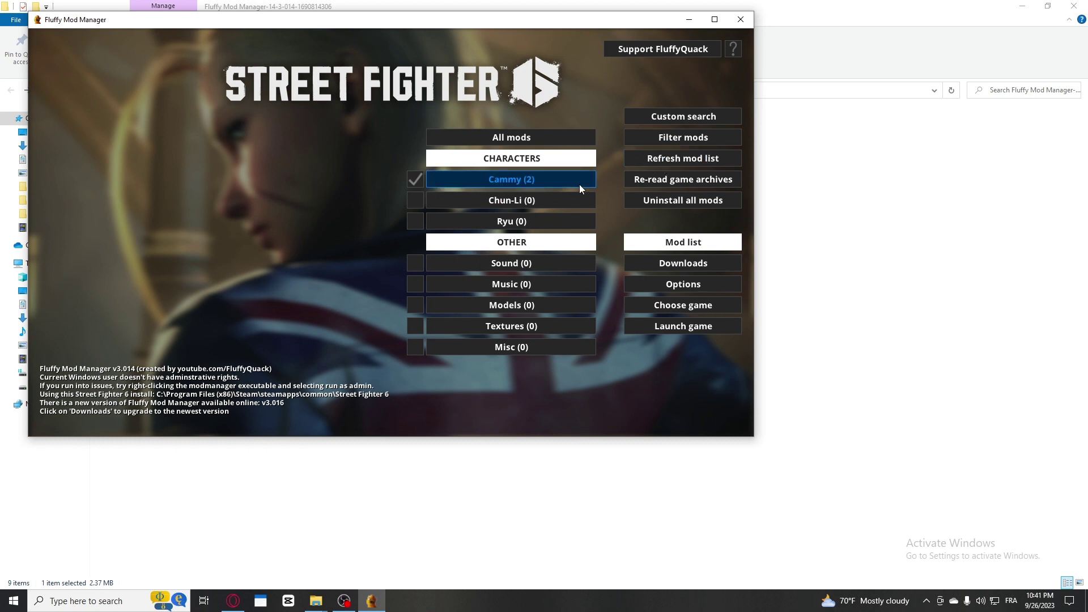
left_click(491, 181)
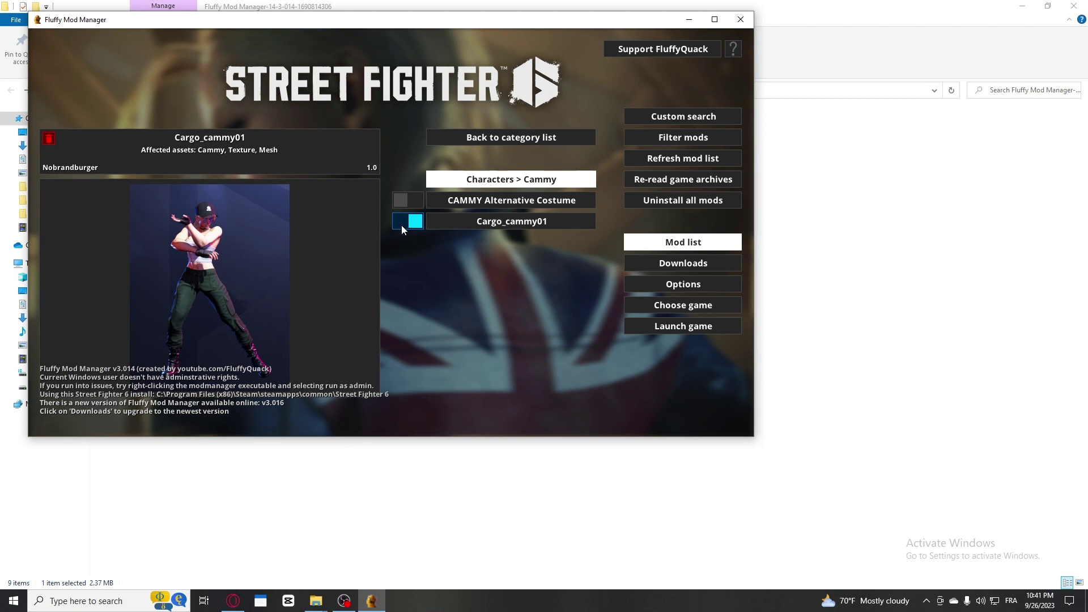
Enable the CAMMY Alternative Costume mod, switch back to Cargo_cammy01 as the active Cammy mod, and close the mod manager.
left_click(403, 202)
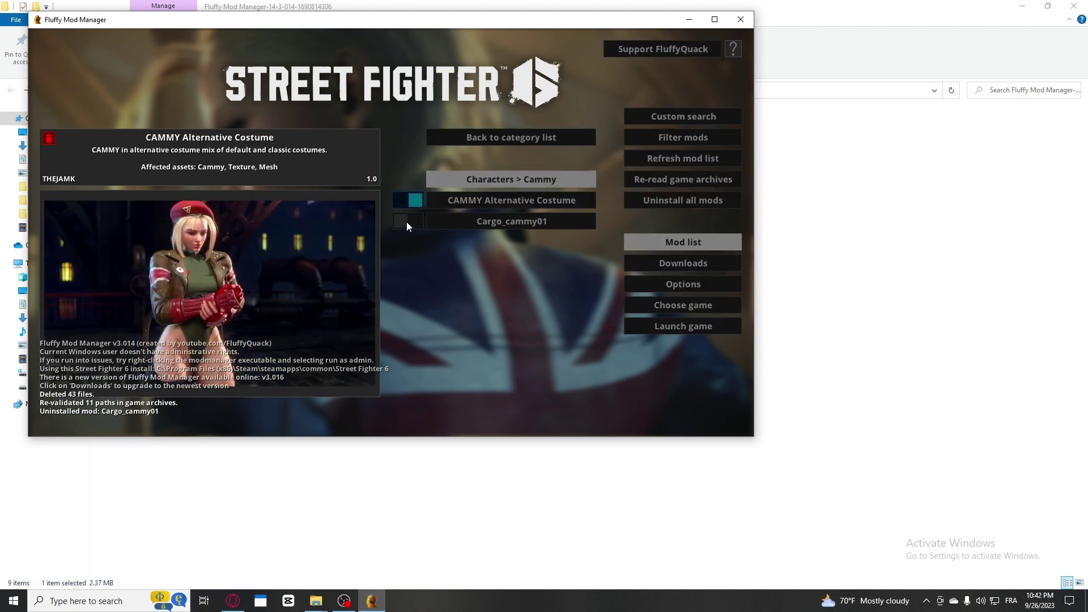
left_click(410, 226)
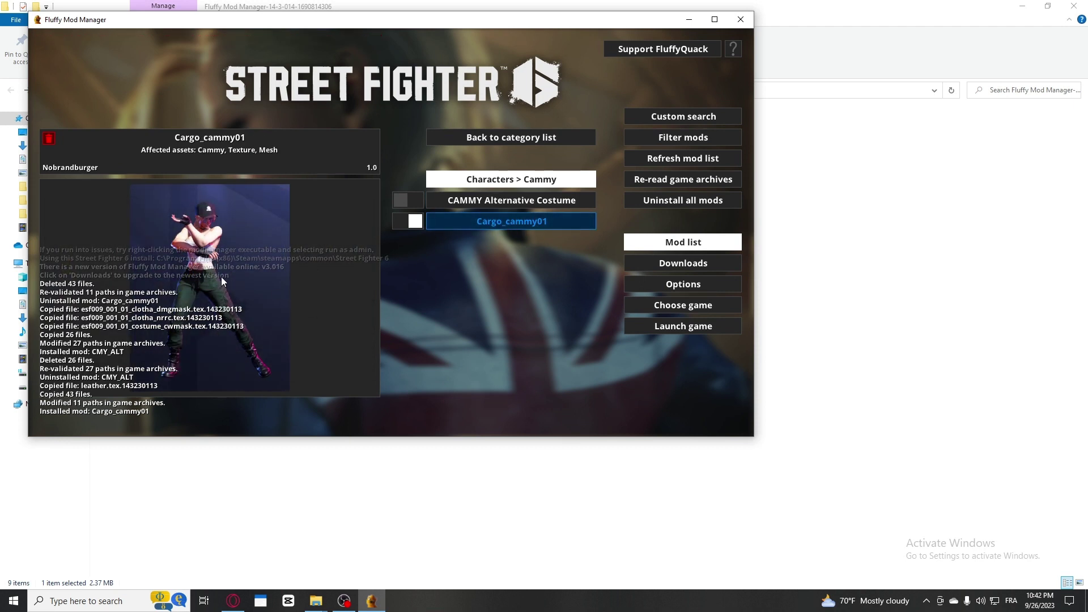
left_click(730, 24)
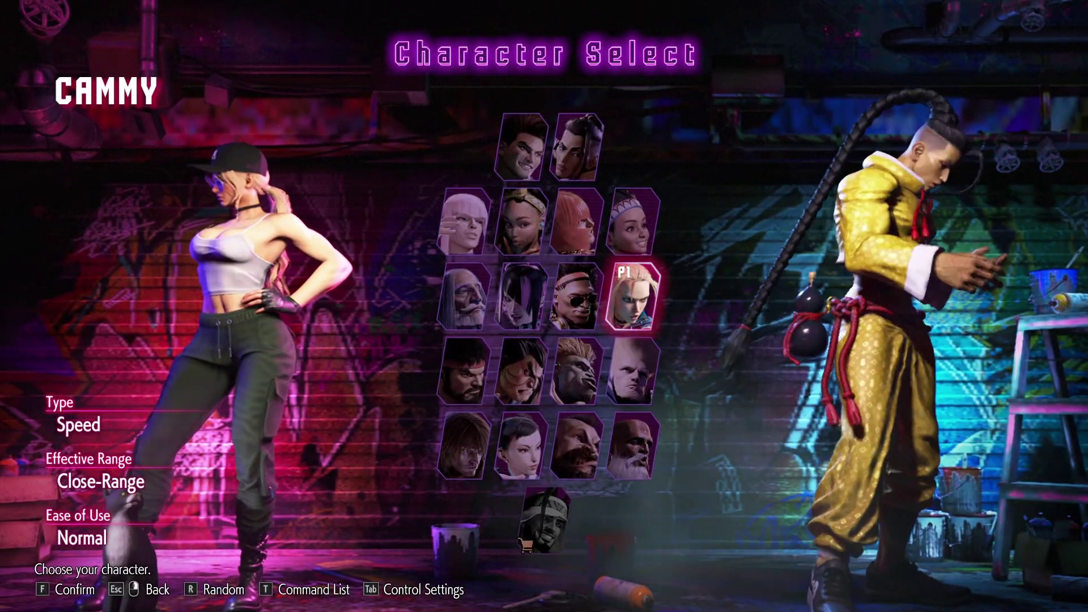
In Street Fighter 6, choose Cammy as the character and cycle through the colors of costume 1, ending on color 02.
key("f")
key("Down")
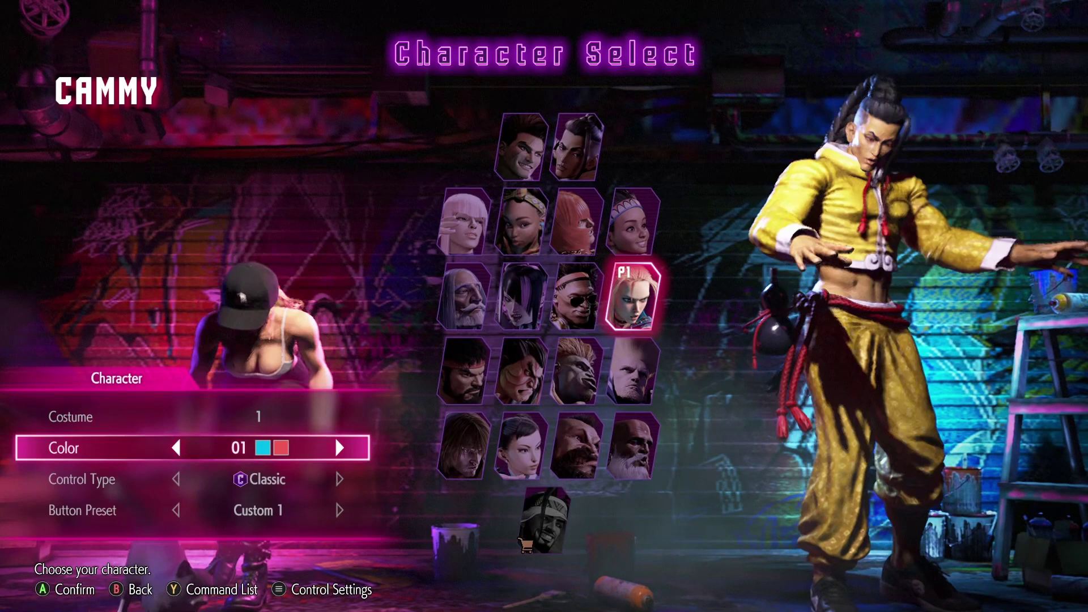
key("Right")
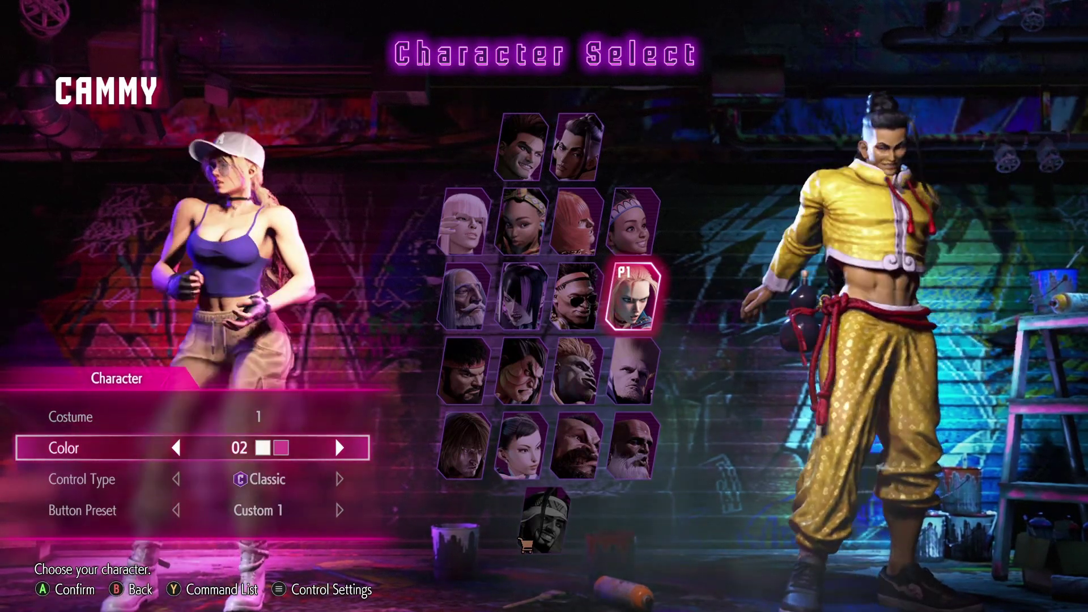
key("Right")
key("Left")
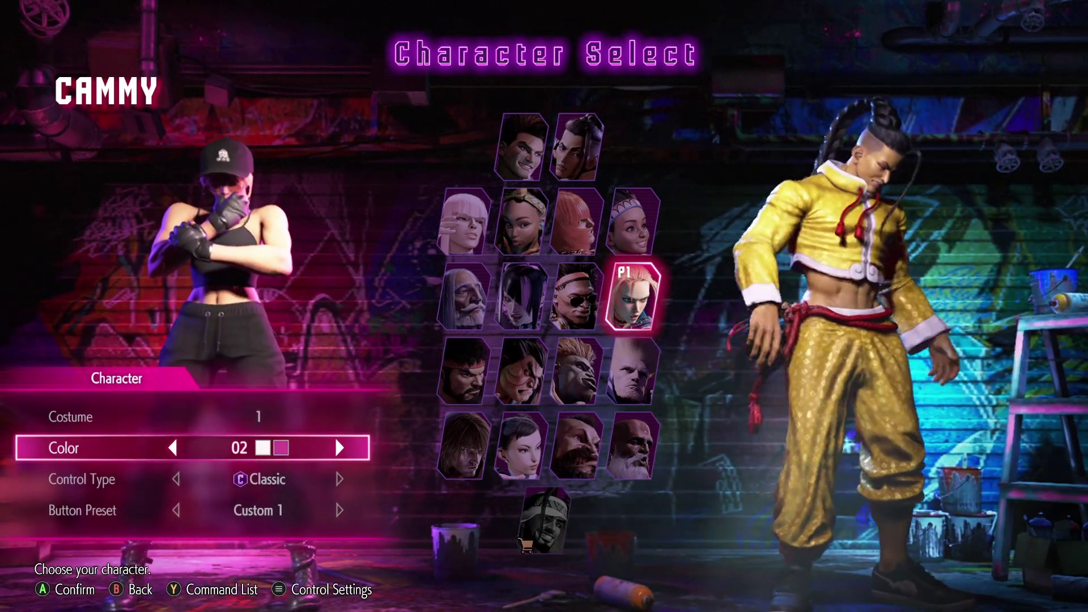
key("Left")
key("Right")
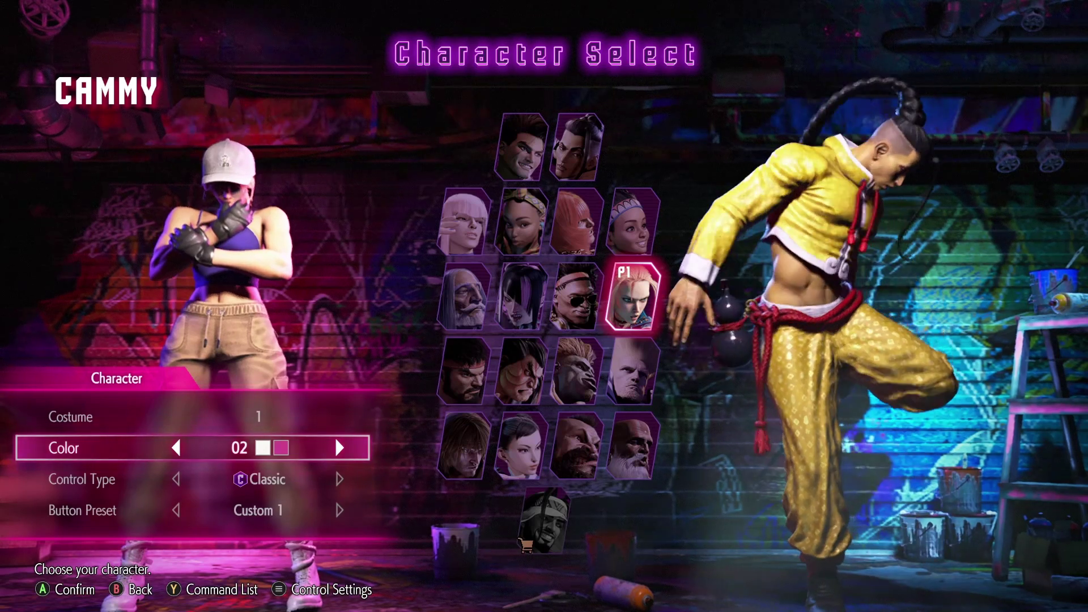